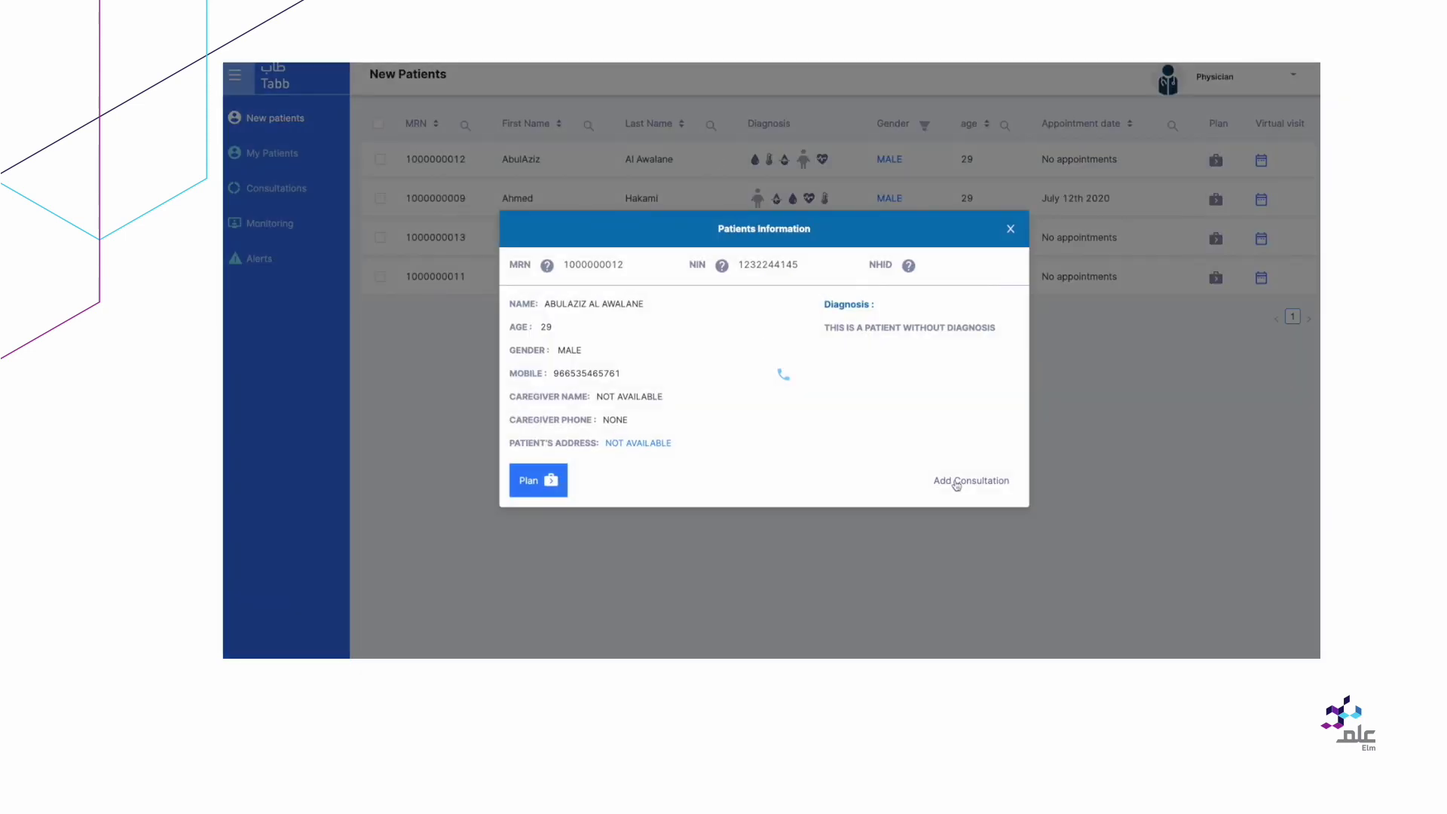
{"action": "left_click", "coordinate": [956, 480]}
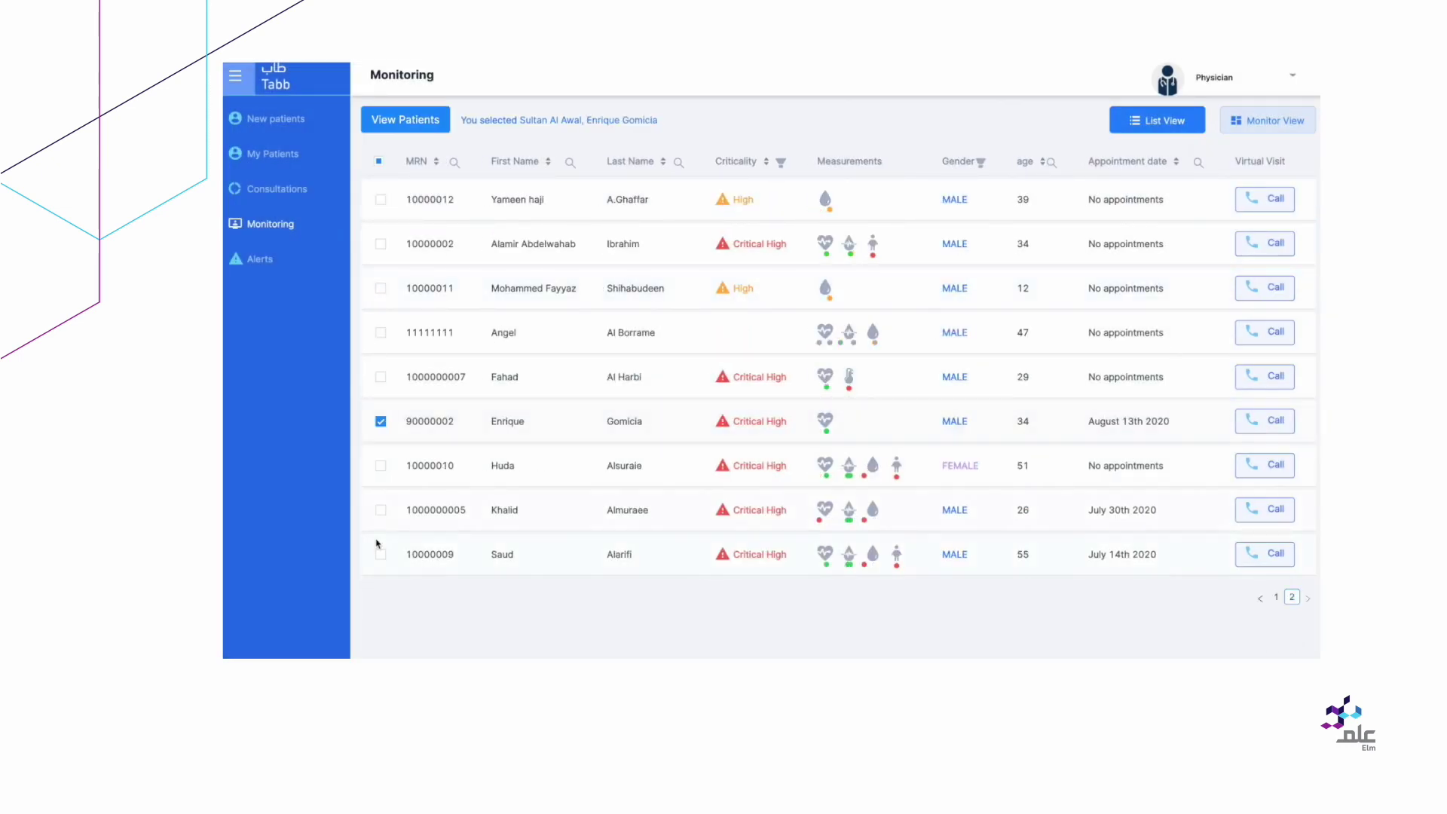
{"action": "left_click", "coordinate": [381, 510]}
{"action": "left_click", "coordinate": [1267, 120]}
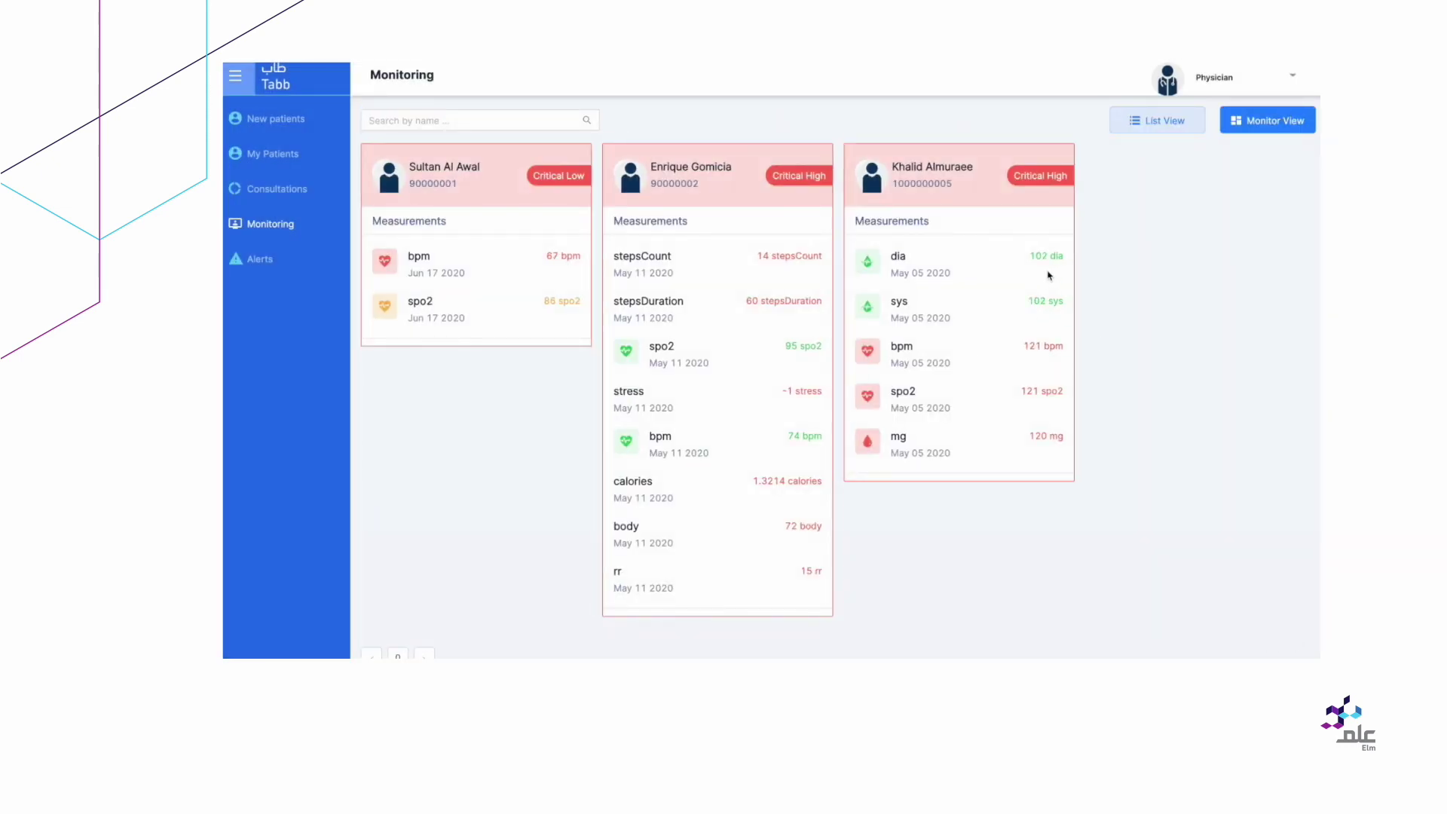